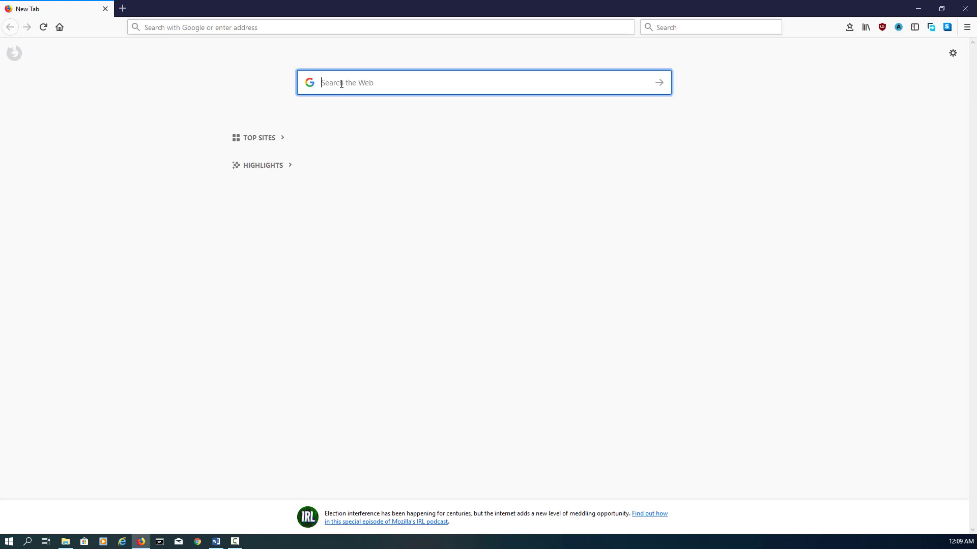
text(java 8)
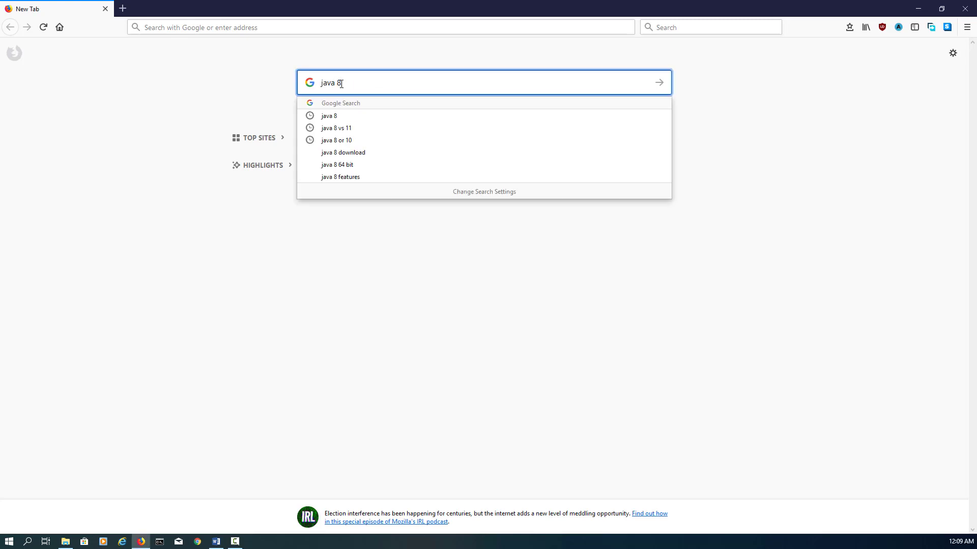
Run a Google search for 'java 8' in Firefox.
key(Return)
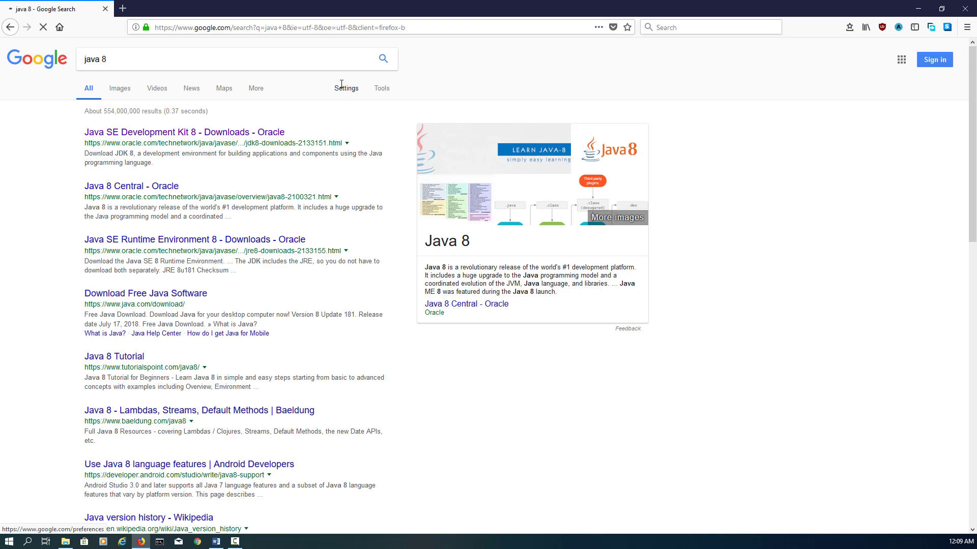
Accept the Oracle JDK 8u181 license and download jdk-8u181-windows-x64.exe.
click(241, 136)
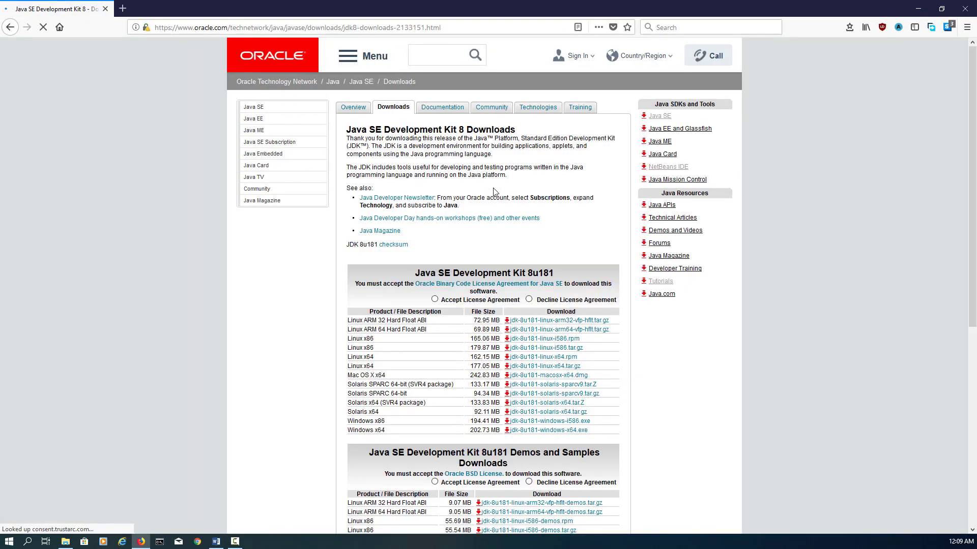
scroll(494, 222, down, 2)
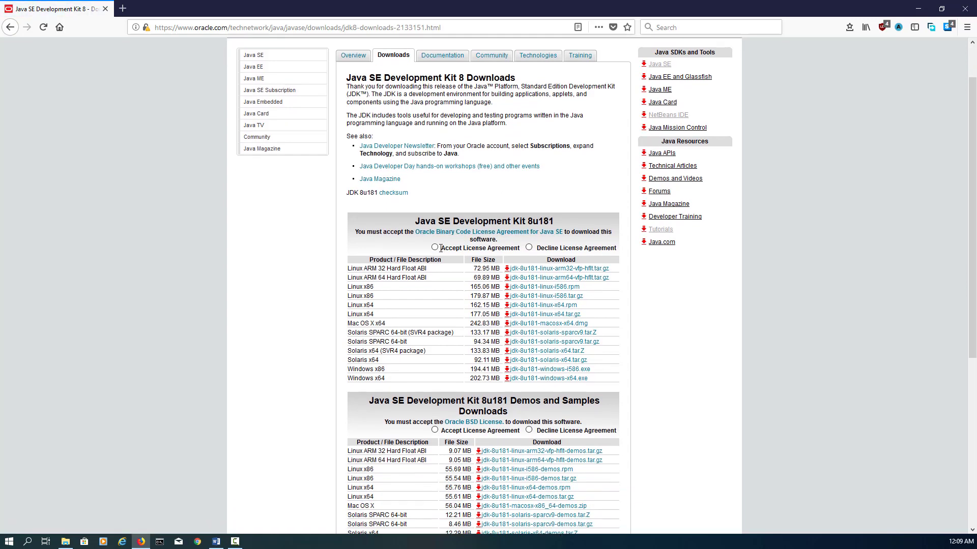
click(435, 247)
scroll(463, 250, down, 2)
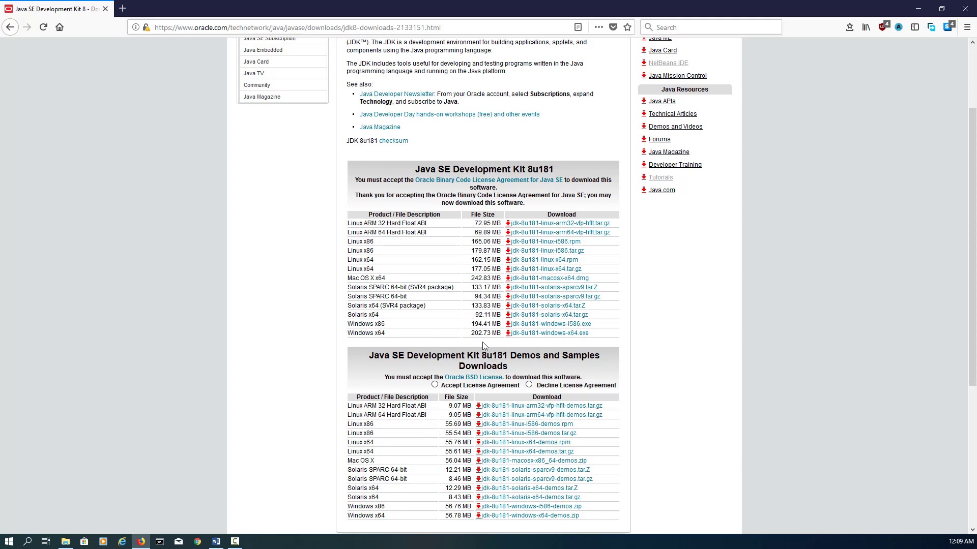
click(573, 333)
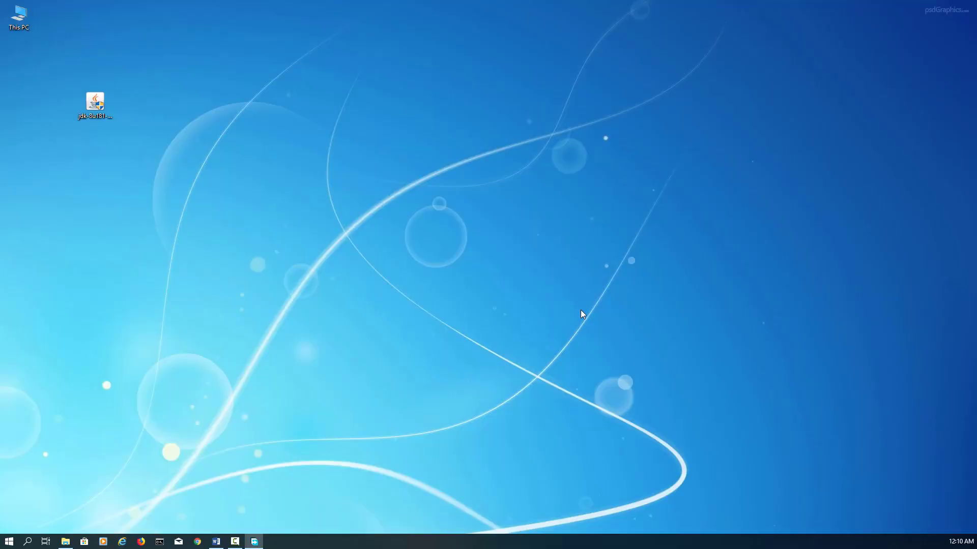
Install JDK 8 Update 181 (64-bit) with the default features and JRE folder.
double_click(105, 103)
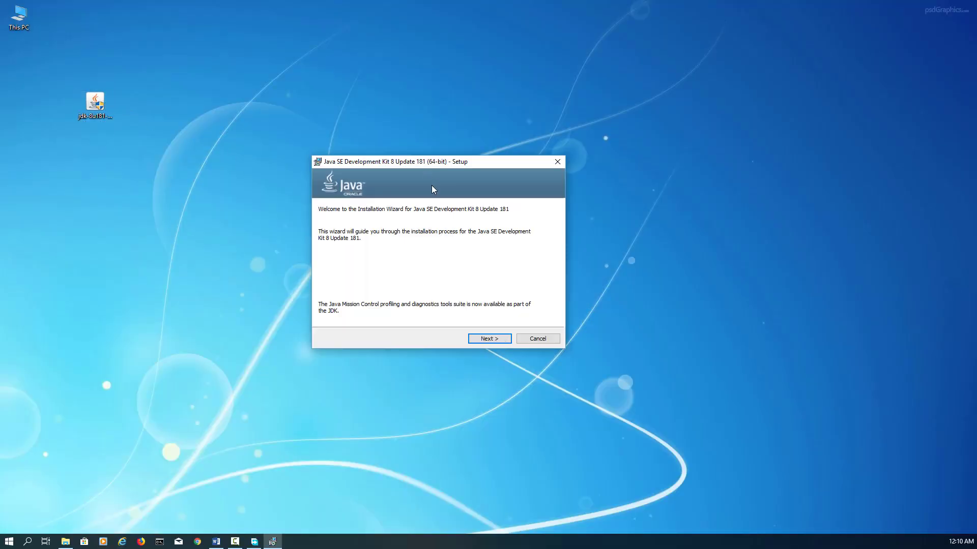
click(490, 337)
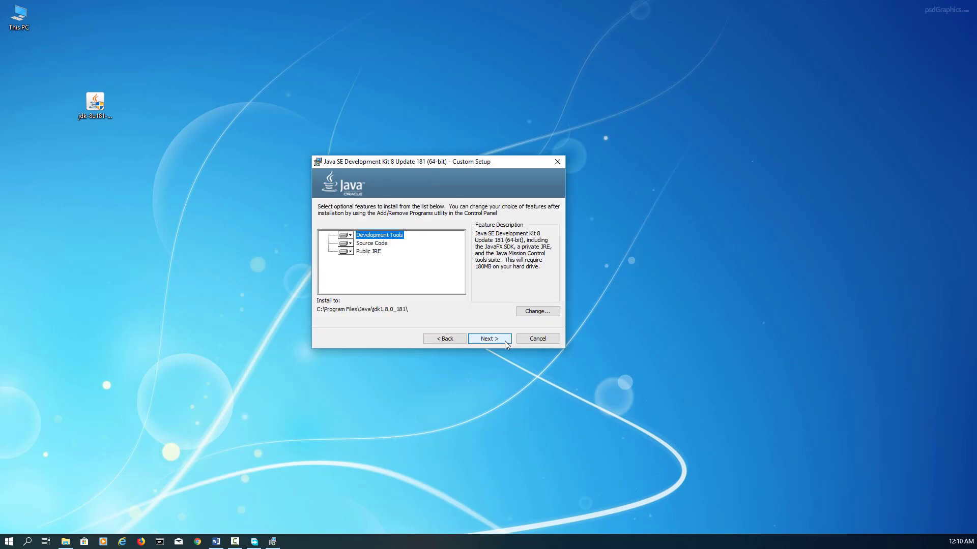
click(504, 340)
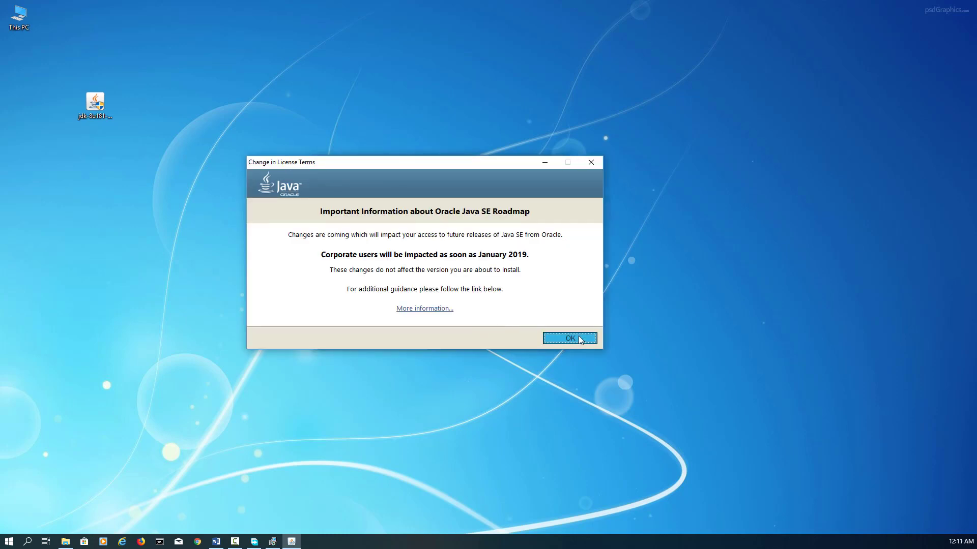
click(578, 337)
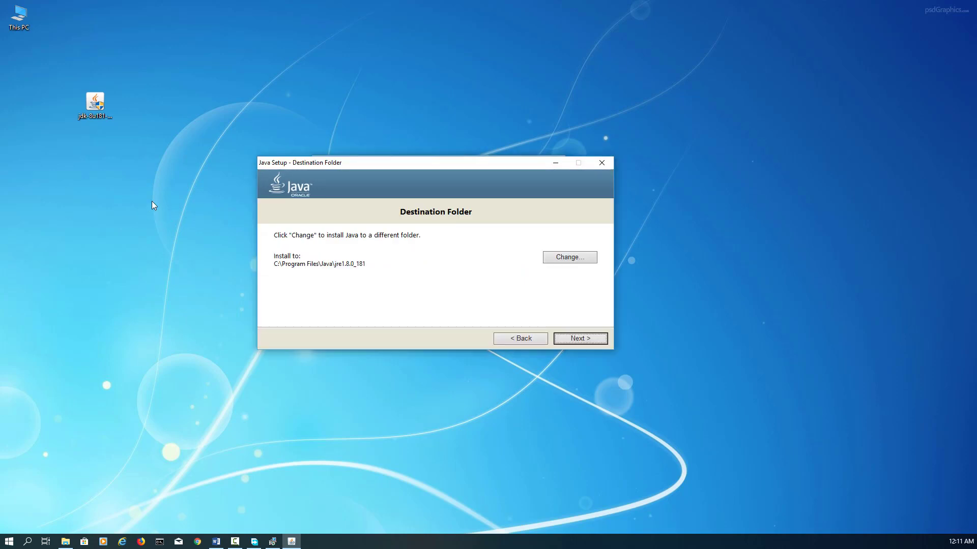
click(592, 339)
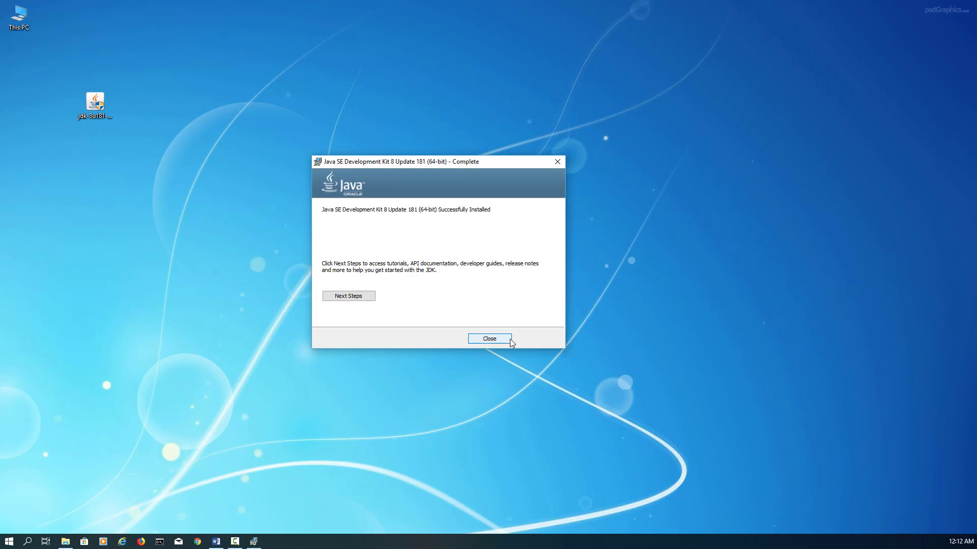
click(510, 339)
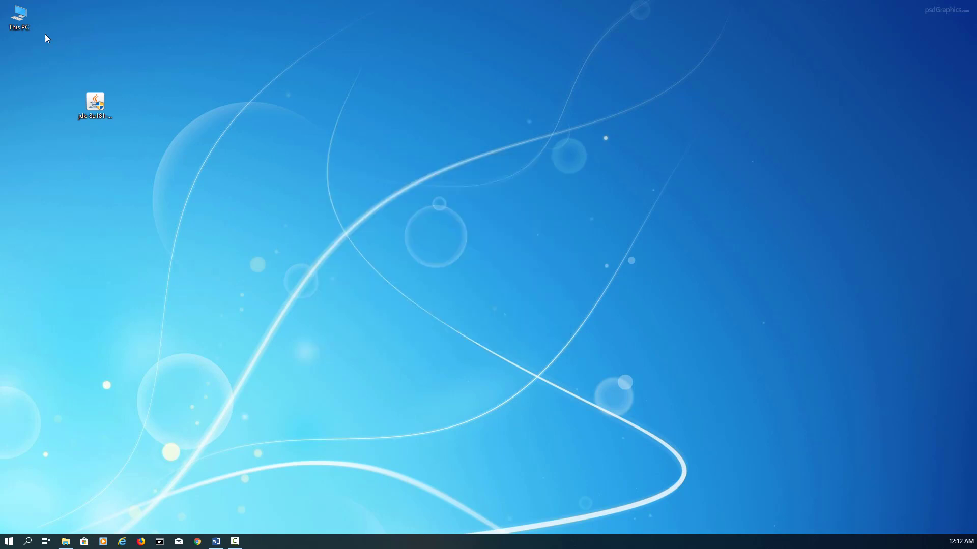
Open Advanced system settings from the This PC Properties page.
right_click(18, 20)
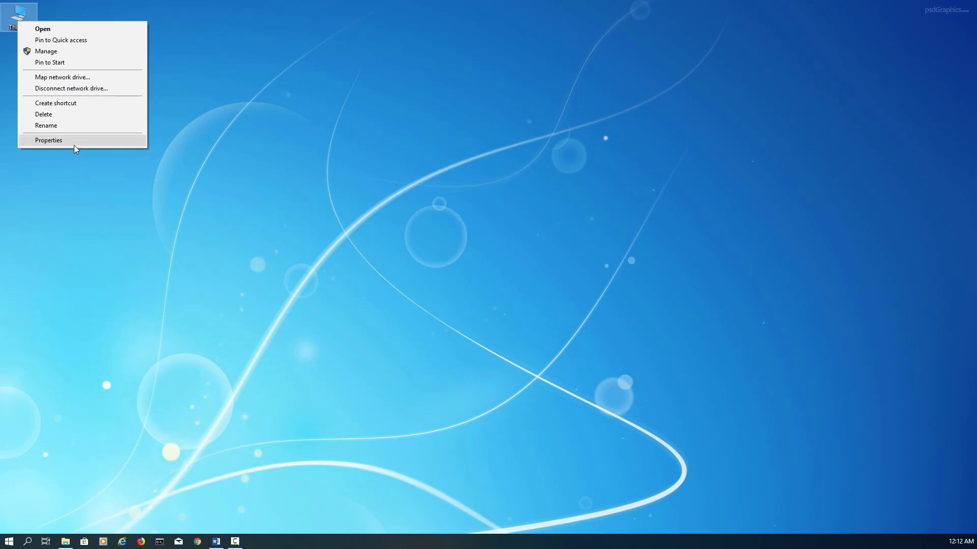
click(74, 141)
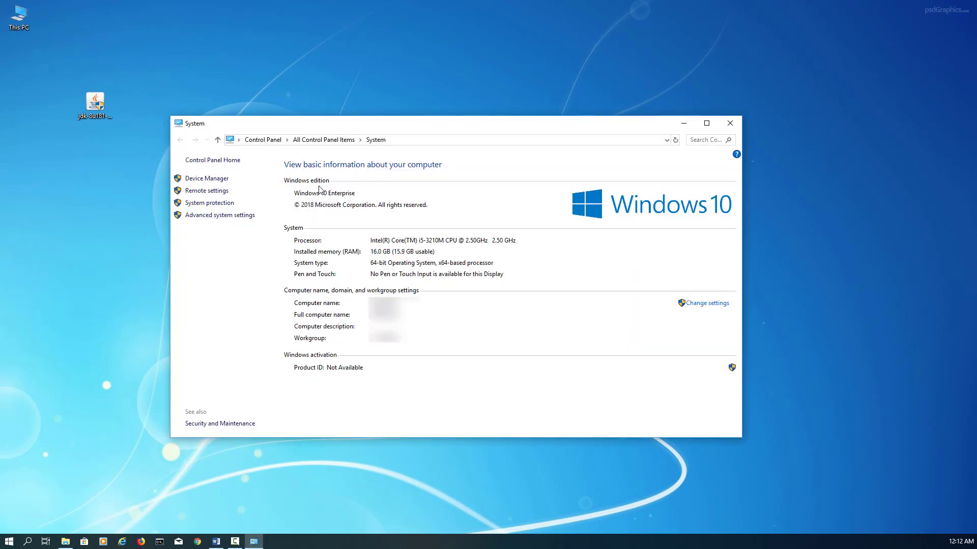
click(251, 217)
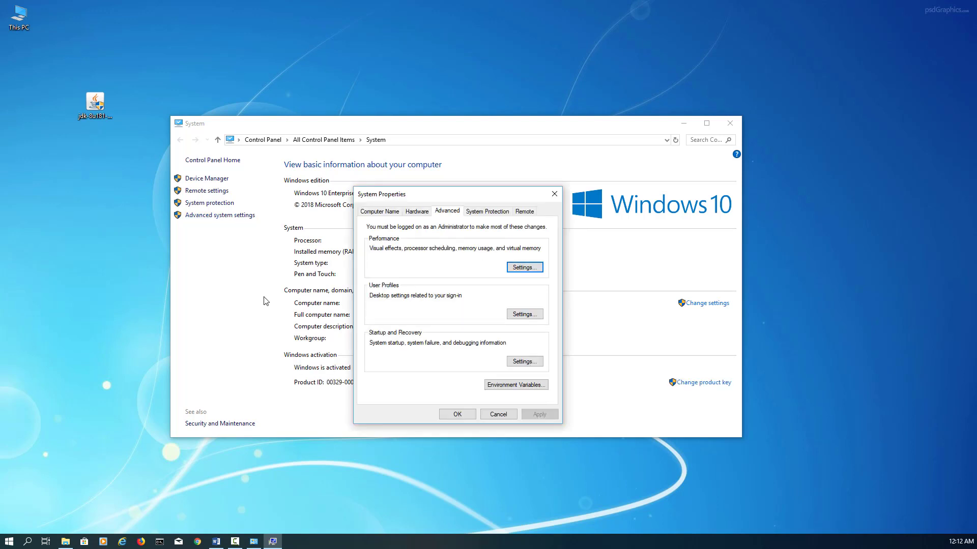
Create the user environment variable CLASSPATH with the value '.'.
click(522, 385)
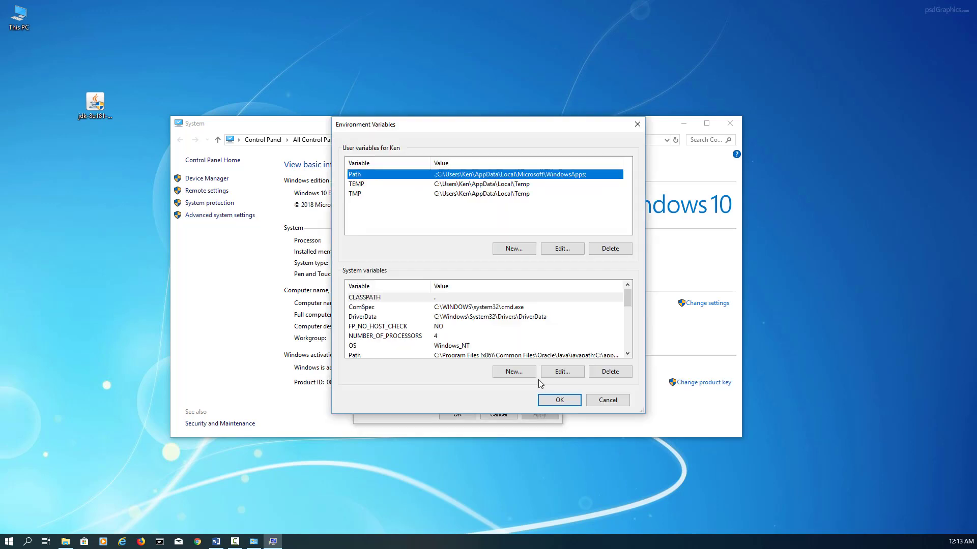
click(513, 250)
text(CLASSP)
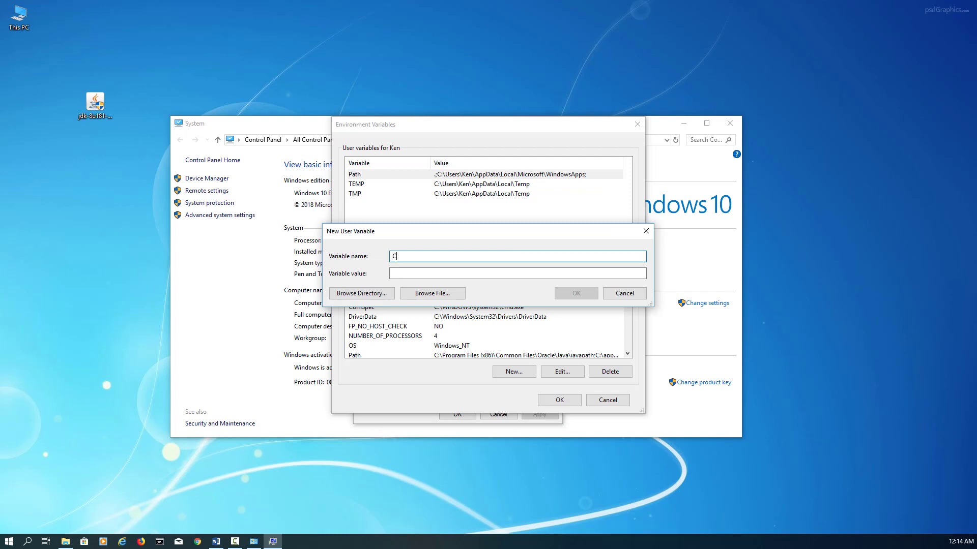
text(A)
text(TH)
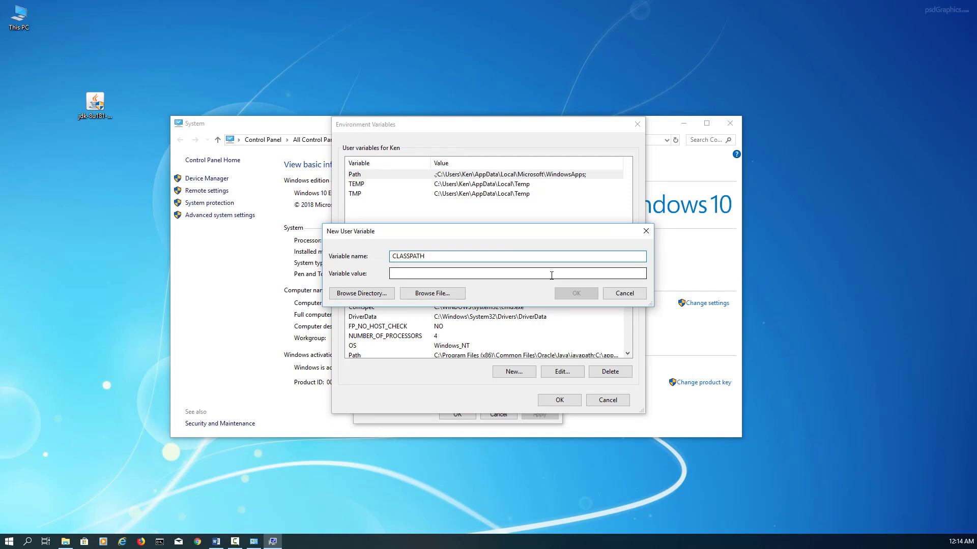
click(551, 275)
text(.)
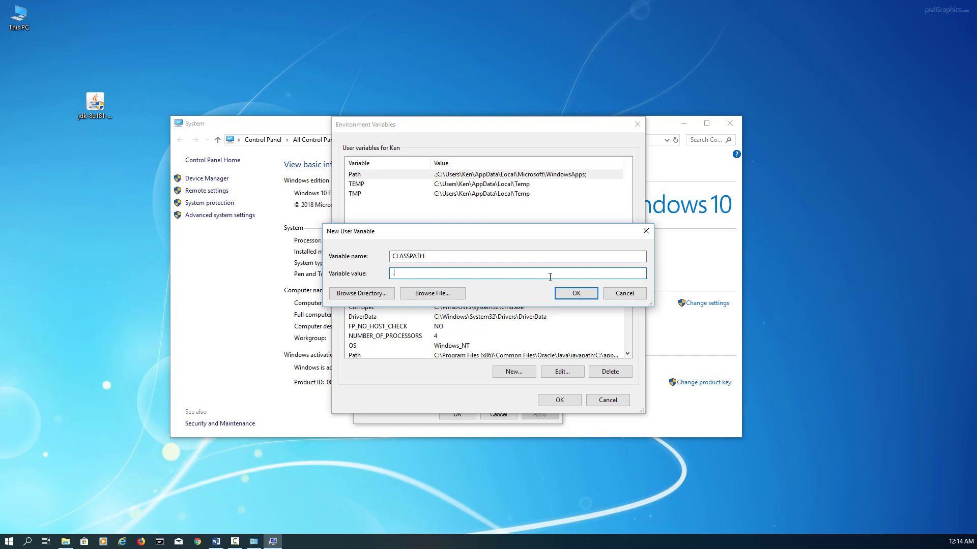
click(569, 296)
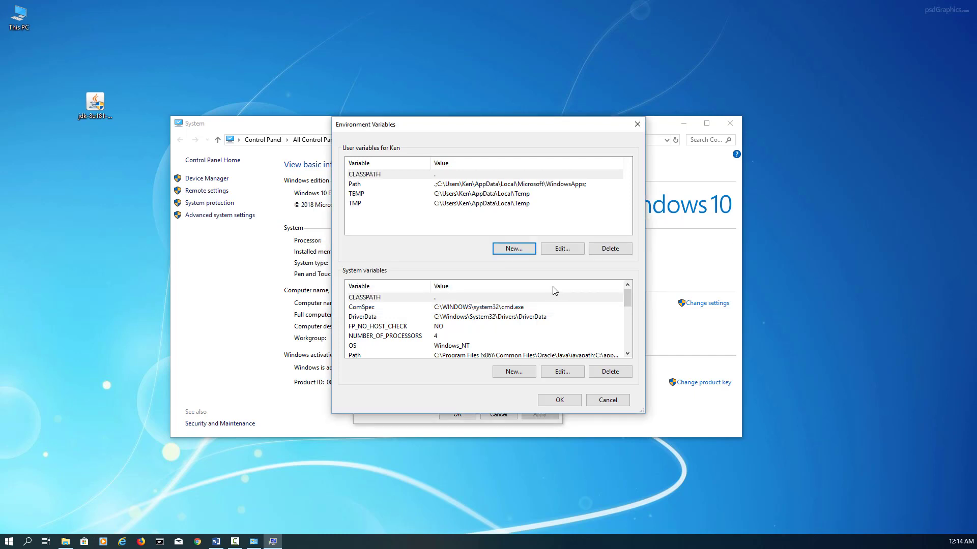
click(522, 247)
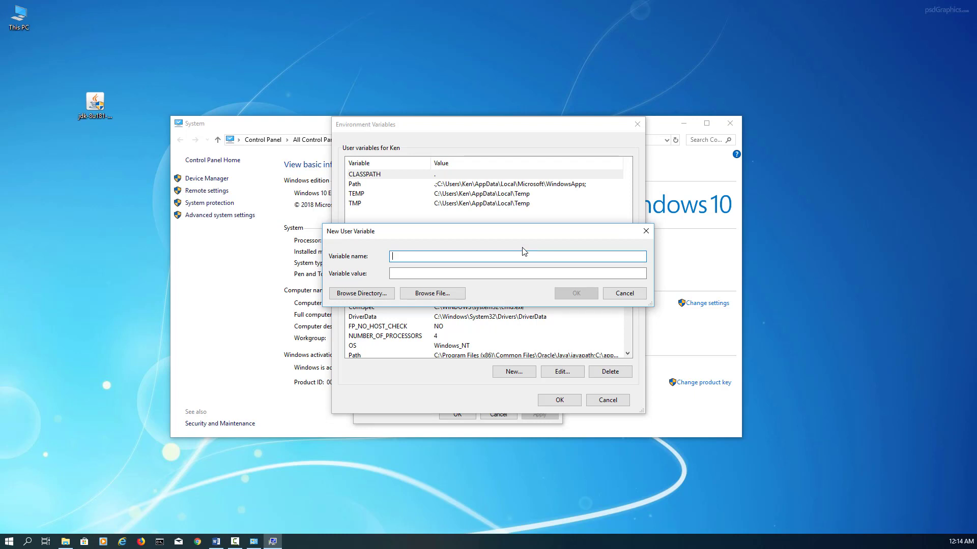
text(JAVA_HOME)
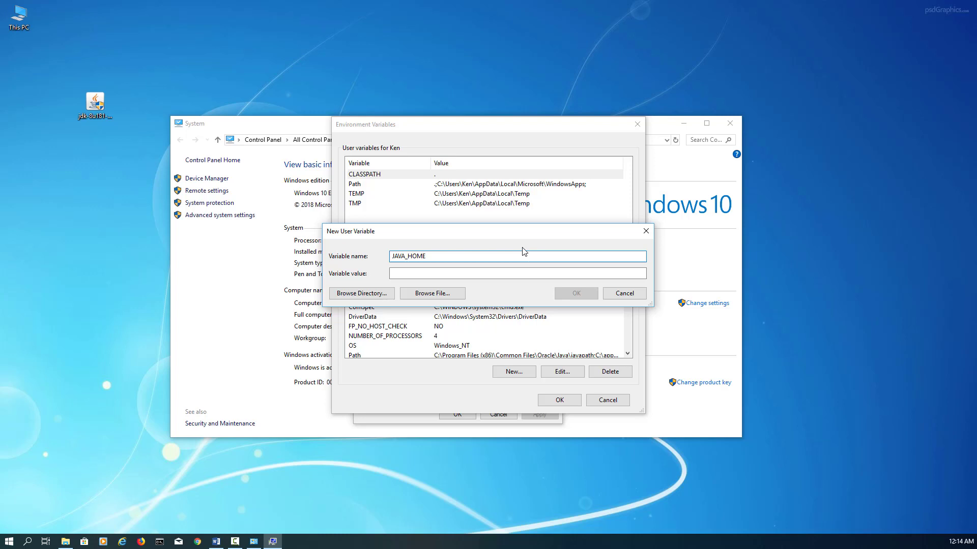
Set the new user variable JAVA_HOME to C:\Program Files\Java\jdk1.8.0_181 by browsing to it.
click(526, 273)
click(362, 293)
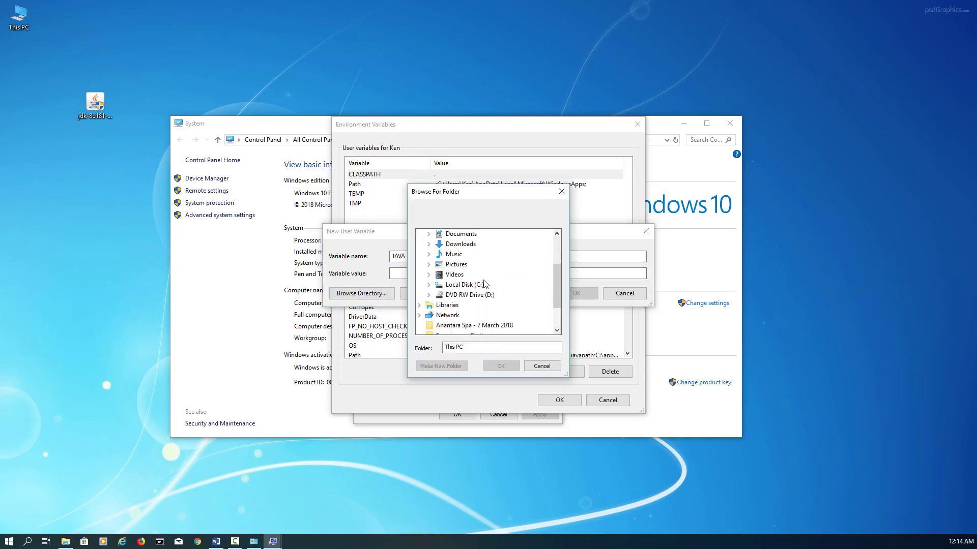
scroll(481, 279, down, 3)
scroll(481, 279, down, 3)
double_click(473, 265)
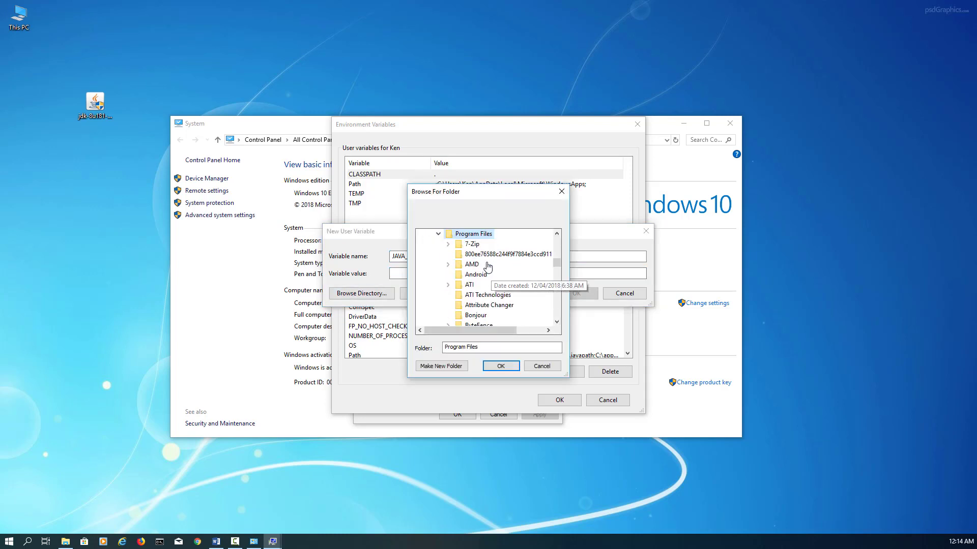
scroll(488, 278, down, 3)
scroll(496, 283, down, 3)
scroll(500, 283, down, 2)
scroll(500, 283, down, 3)
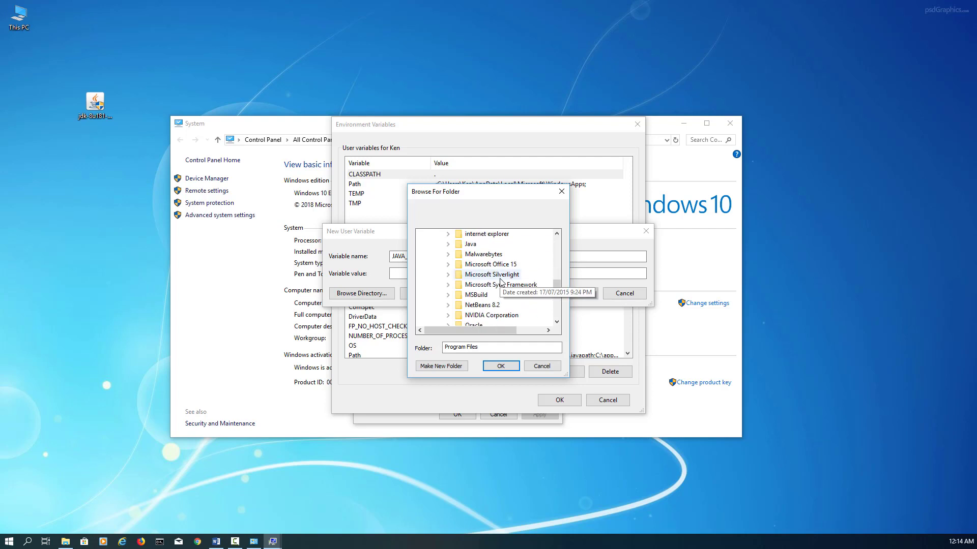
scroll(497, 282, up, 1)
double_click(469, 275)
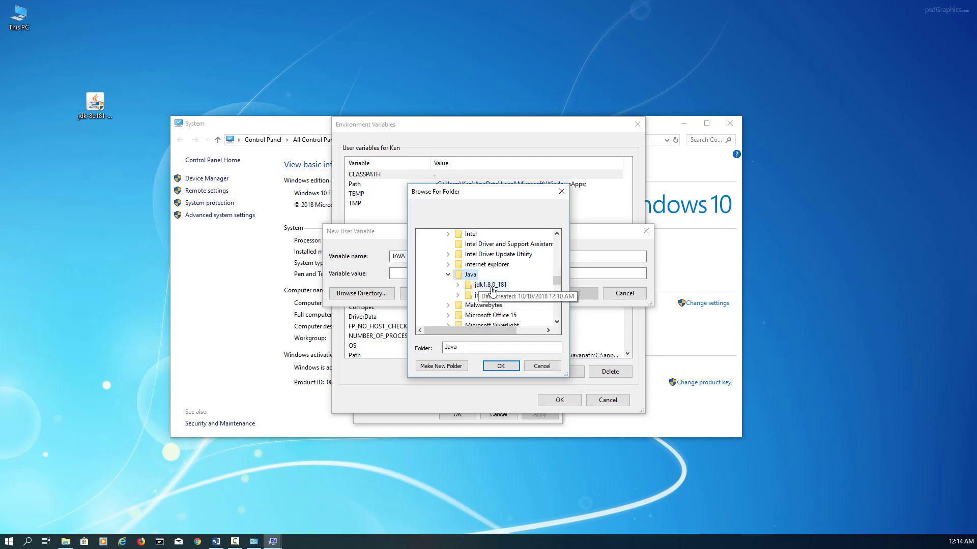
double_click(488, 284)
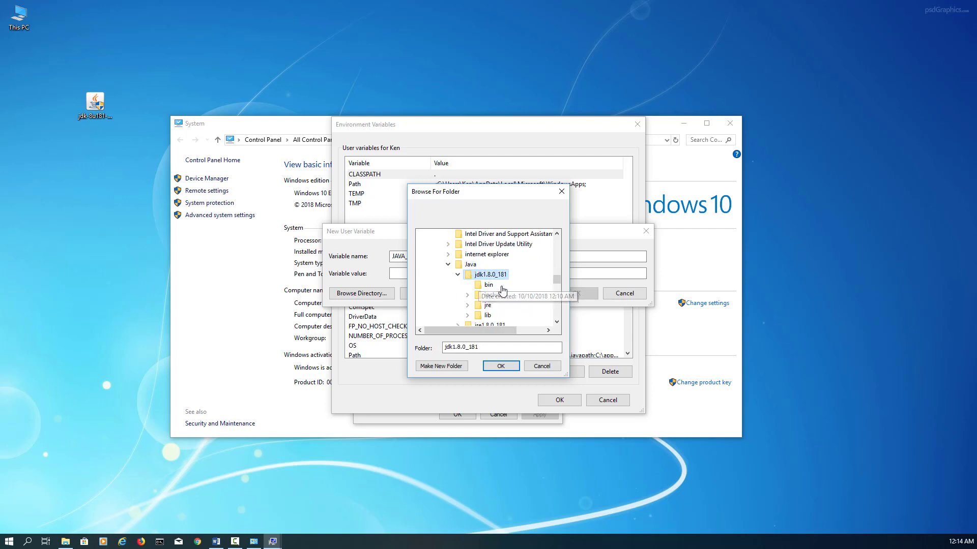
click(501, 366)
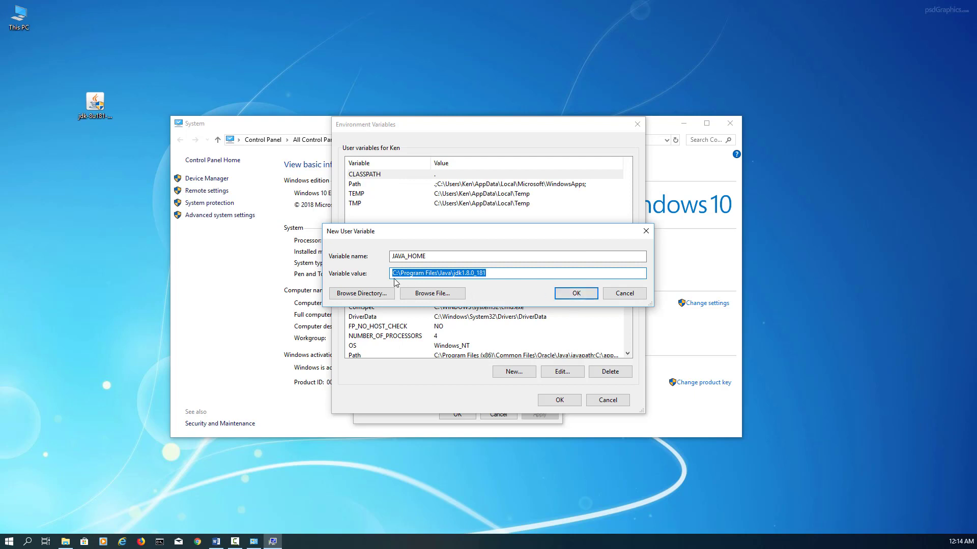
click(575, 294)
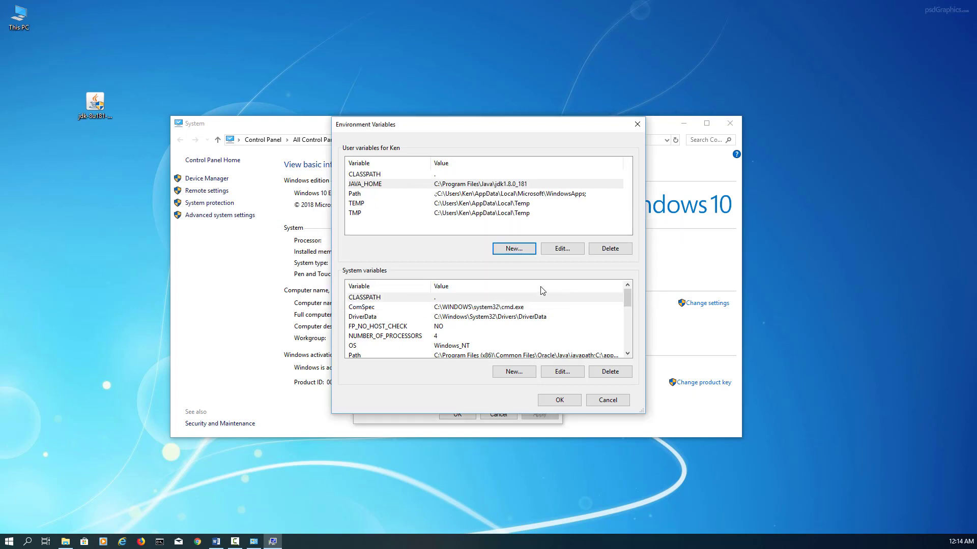
Add %JAVA_HOME%\bin as a new entry in the user Path variable.
double_click(450, 194)
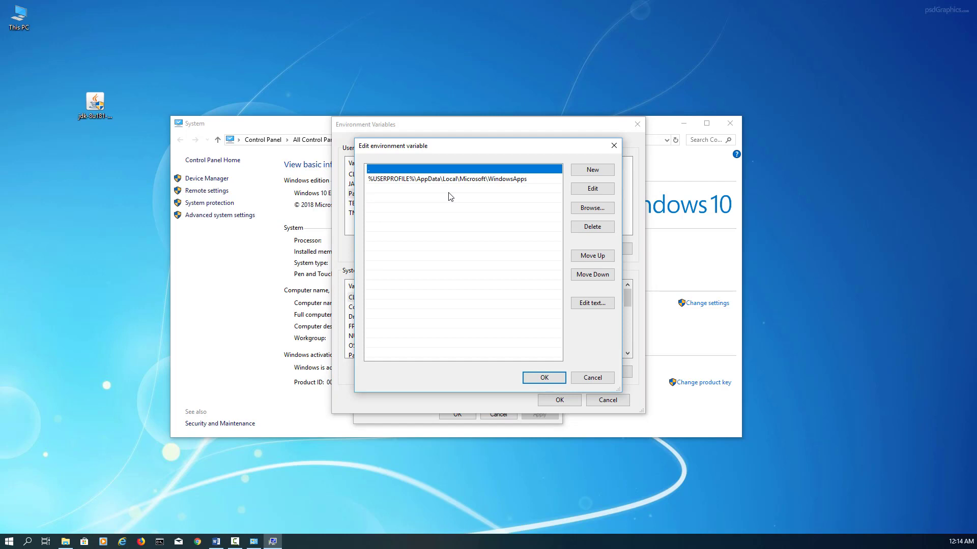
click(594, 171)
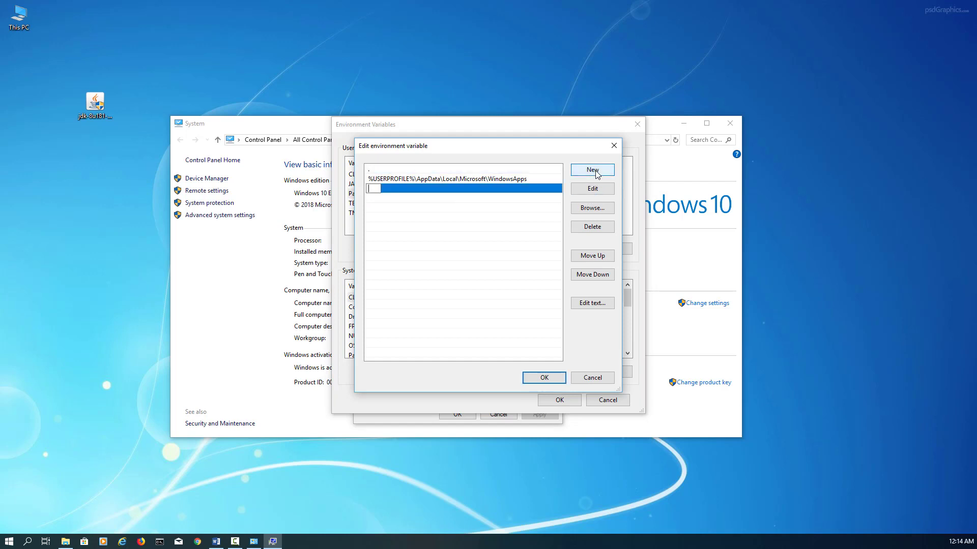
text(%JAVA)
text(_HOME)
text(%)
text(\bin)
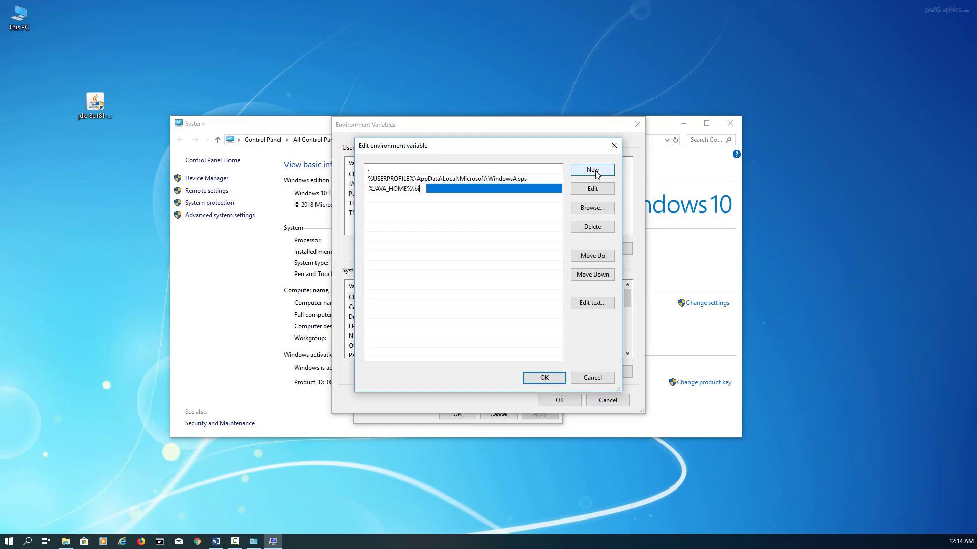
click(544, 378)
Confirm the environment dialogs, close the System window, and launch Command Prompt from the taskbar.
click(559, 400)
click(515, 420)
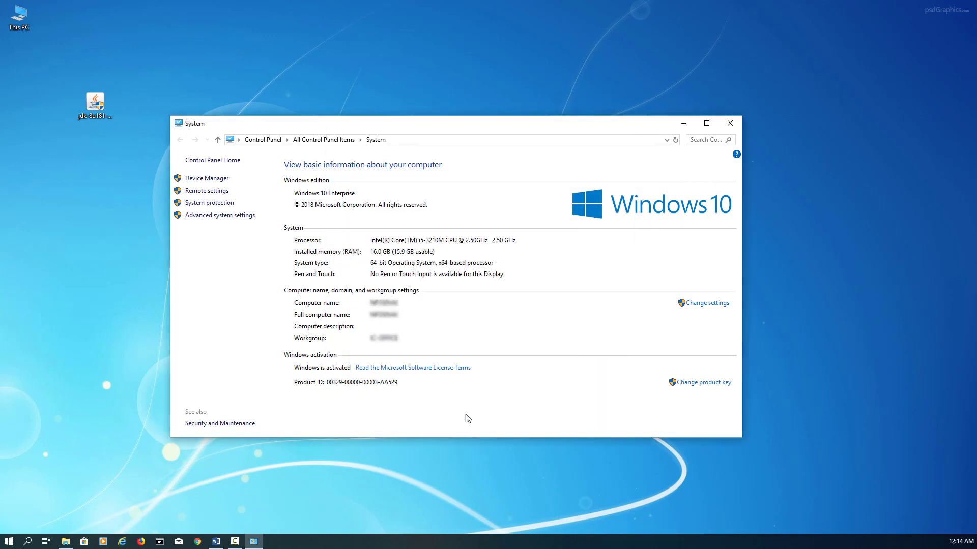
click(730, 123)
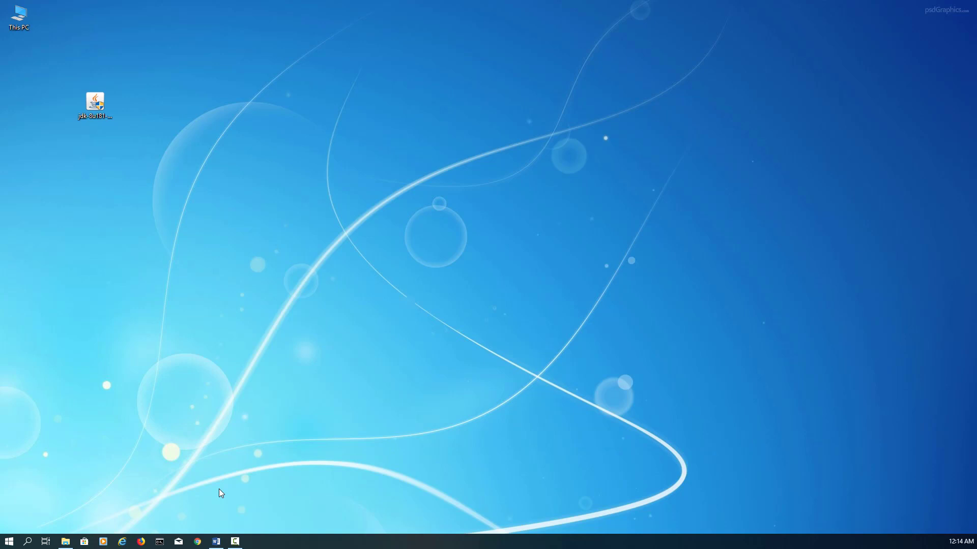
click(160, 542)
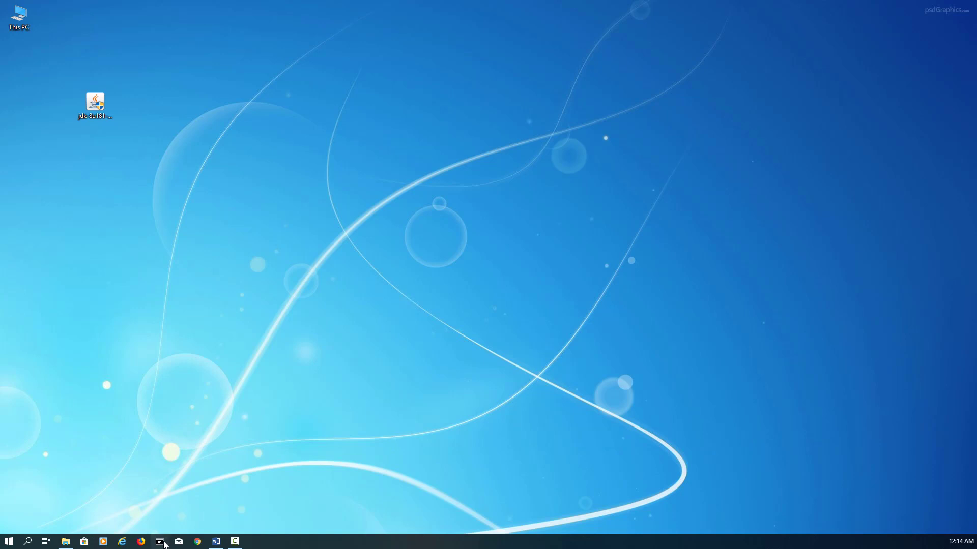